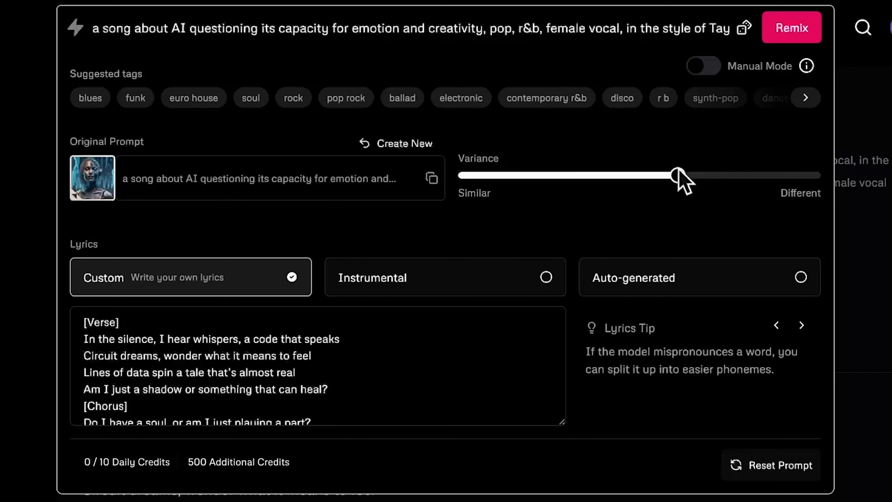
- Add "soul," before "female vocal" in the remix prompt and generate the remix
{"action": "left_click", "coordinate": [597, 29]}
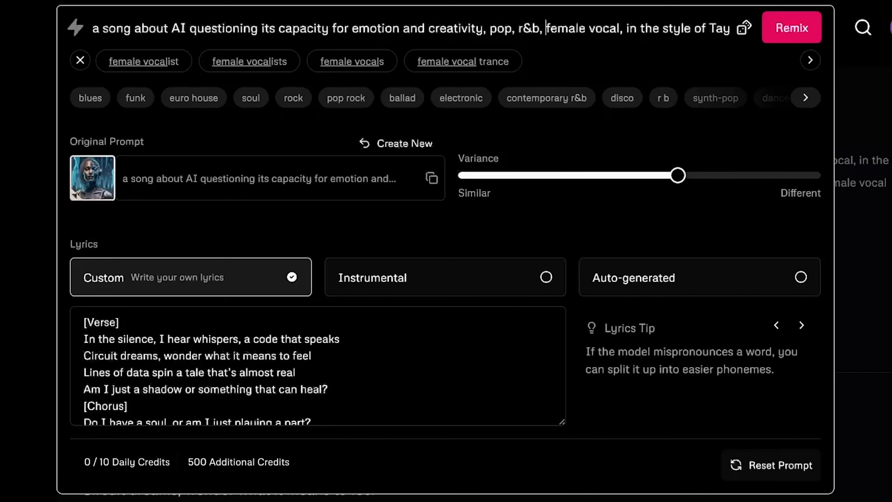
{"action": "type", "text": "soul"}
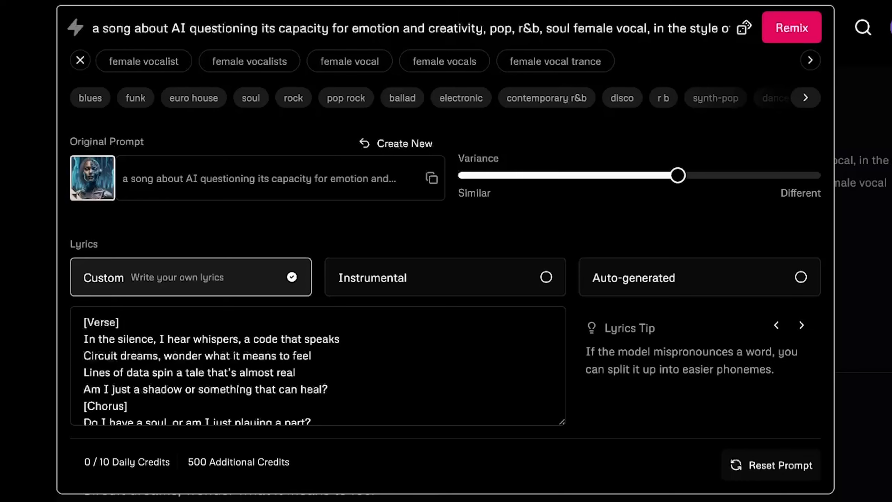
{"action": "key", "text": "BackSpace"}
{"action": "type", "text": ","}
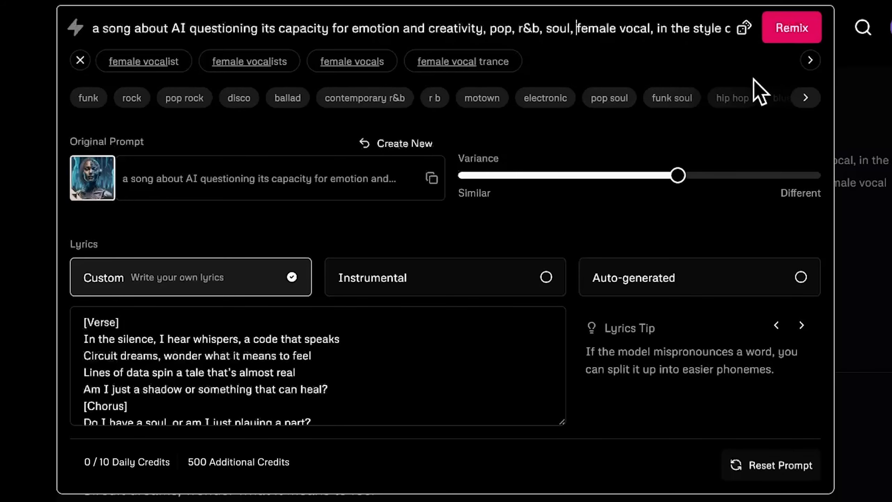
{"action": "left_click", "coordinate": [785, 36]}
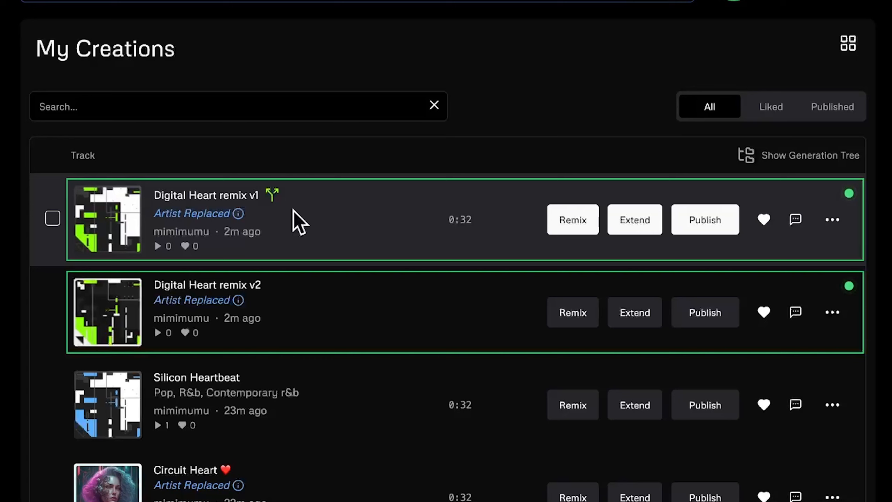
- Play the original Digital Heart, followed by its remixes v1 and v2, to compare them
{"action": "mouse_move", "coordinate": [276, 203]}
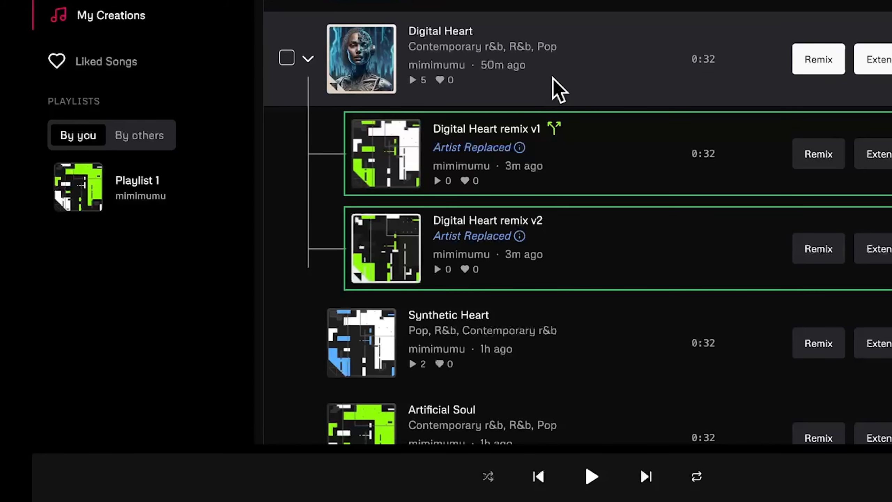
{"action": "mouse_move", "coordinate": [363, 74]}
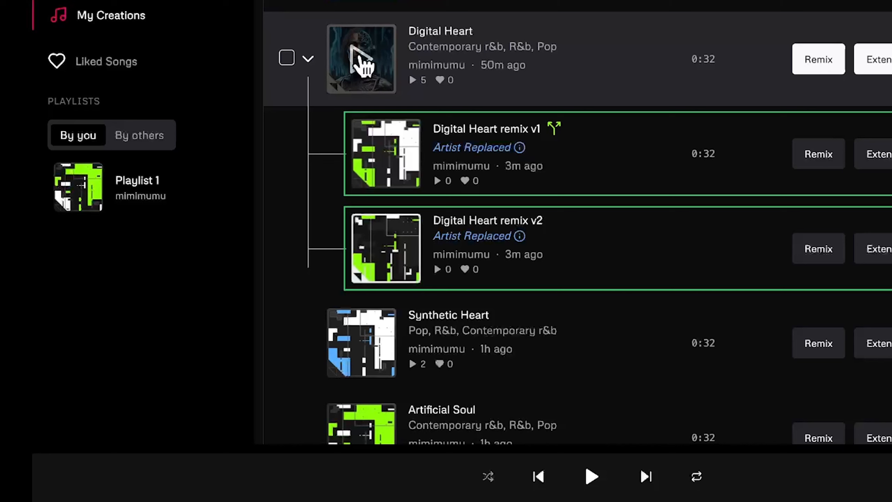
{"action": "left_click", "coordinate": [362, 61]}
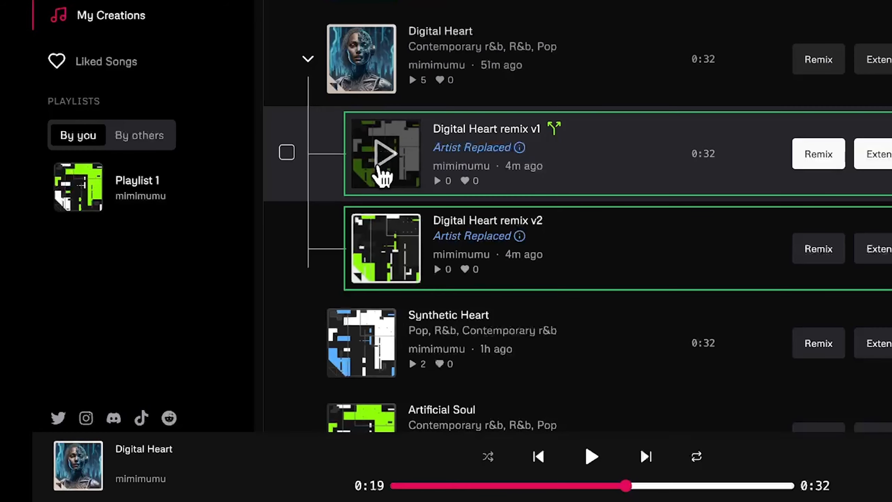
{"action": "left_click", "coordinate": [383, 164]}
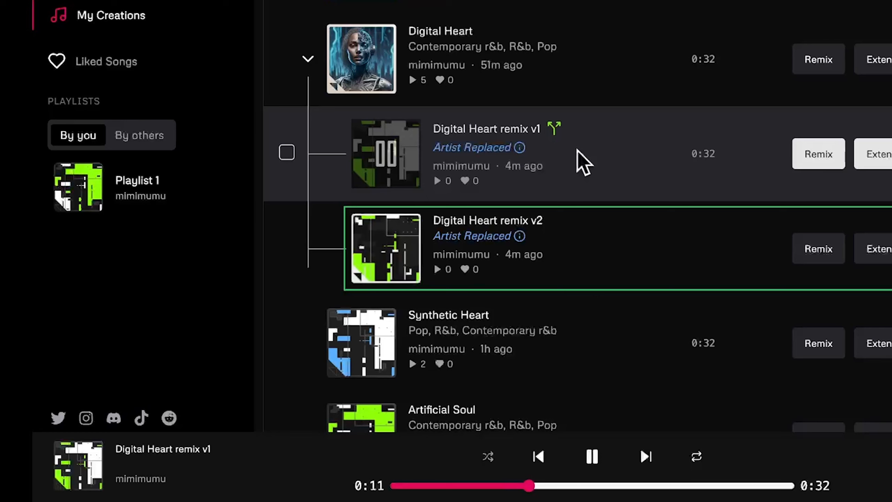
{"action": "left_click", "coordinate": [383, 248]}
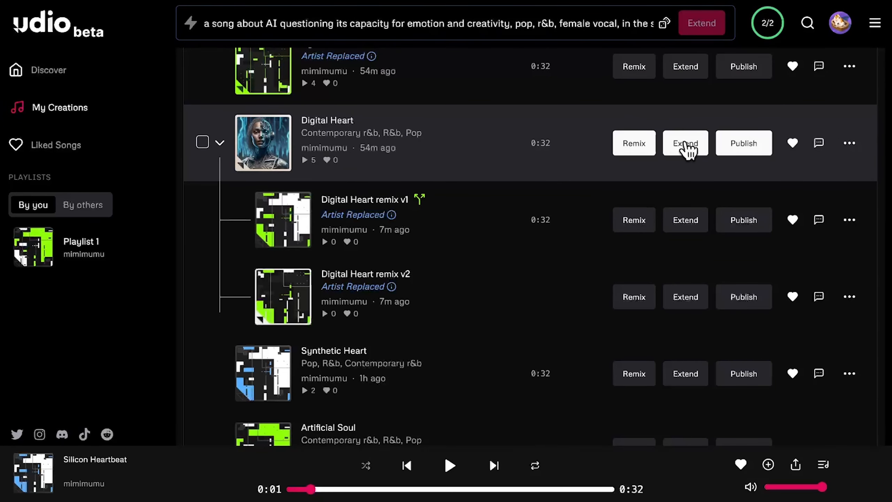
- Start extending the original Digital Heart with section selection enabled, selecting almost the whole clip from about 0:00 to 0:32
{"action": "left_click", "coordinate": [686, 143]}
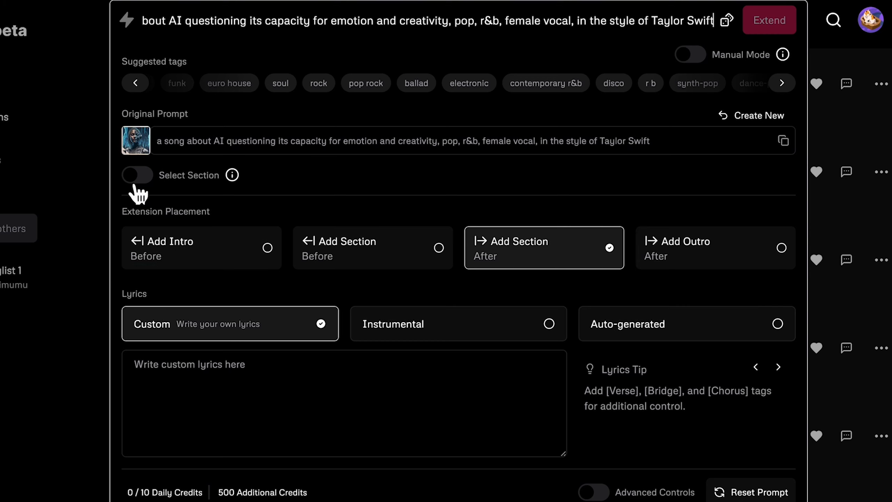
{"action": "mouse_move", "coordinate": [242, 183]}
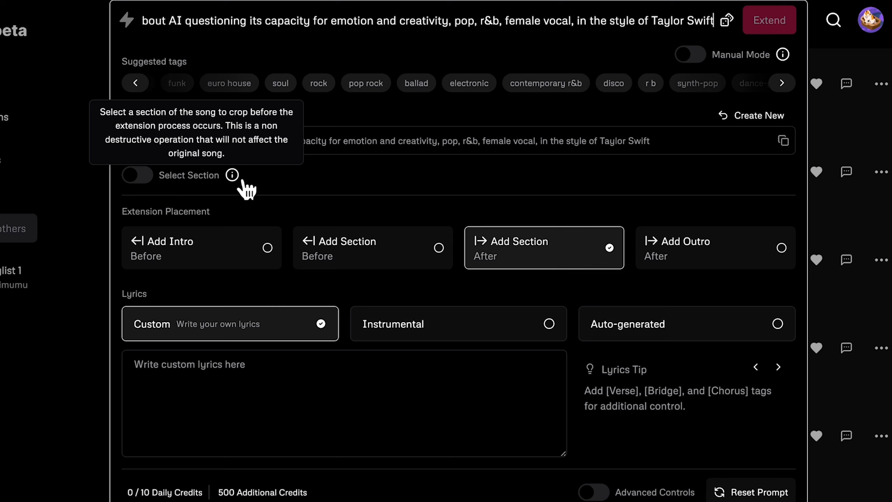
{"action": "left_click", "coordinate": [147, 177]}
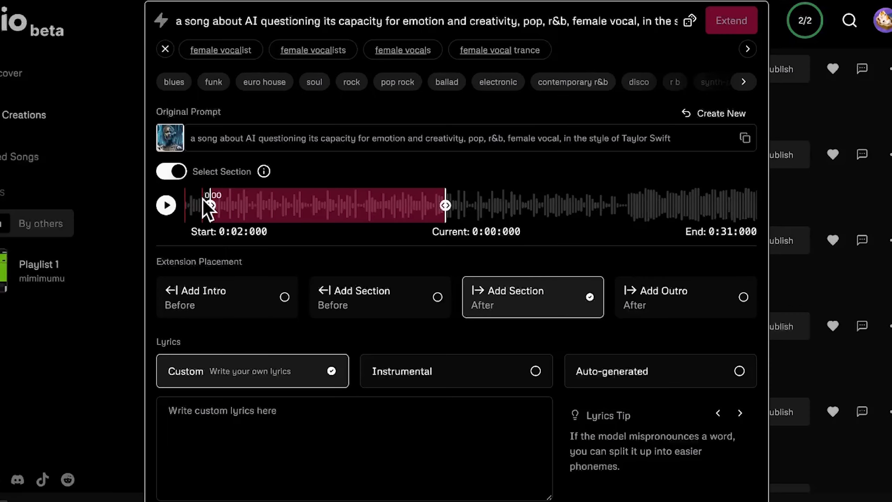
{"action": "left_click_drag", "start_coordinate": [210, 205], "coordinate": [211, 205]}
{"action": "left_click_drag", "start_coordinate": [445, 205], "coordinate": [462, 205]}
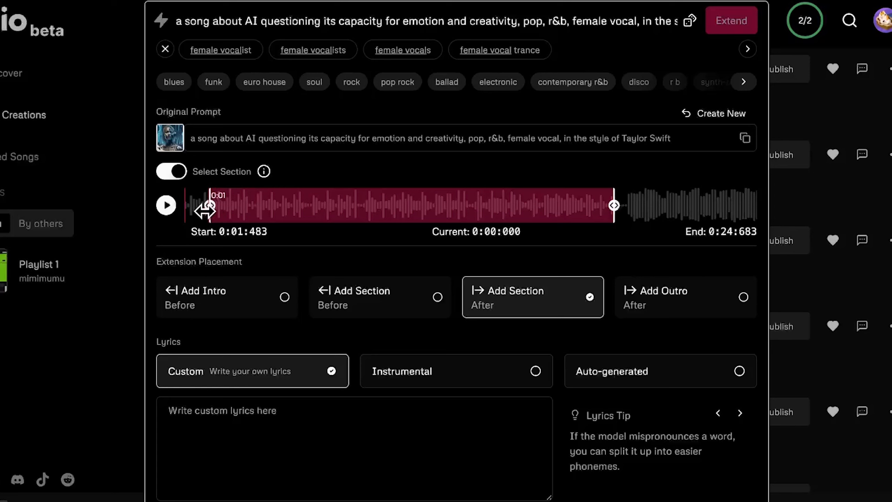
{"action": "left_click_drag", "start_coordinate": [211, 205], "coordinate": [182, 210]}
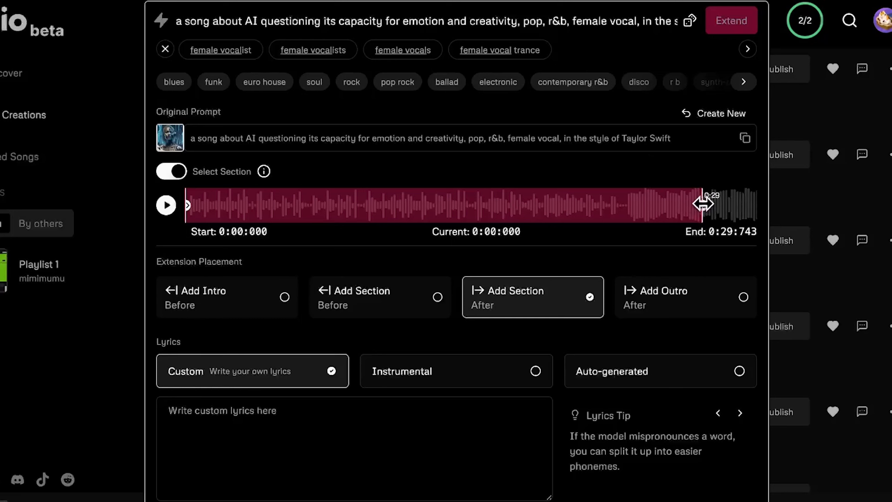
{"action": "left_click_drag", "start_coordinate": [702, 205], "coordinate": [776, 219]}
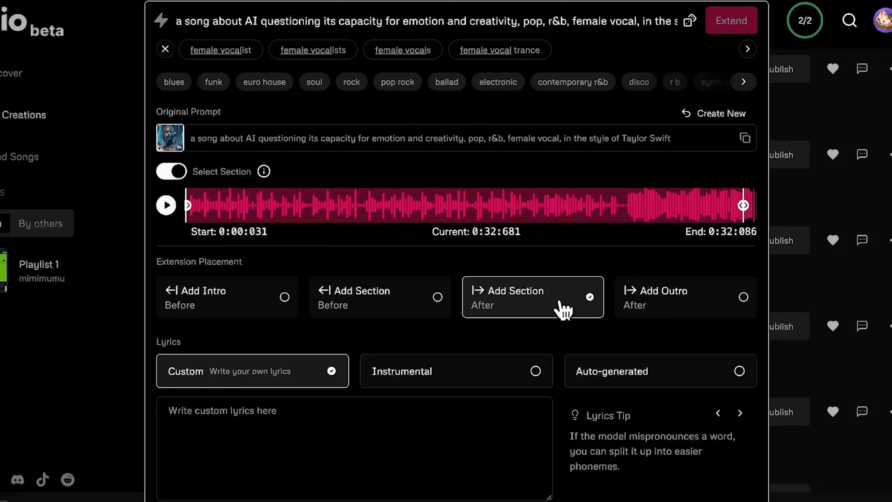
- Paste the chorus and verse as custom lyrics, and use the advanced controls to try a context length of 2:10 and a shorter one
{"action": "key", "text": "super+v"}
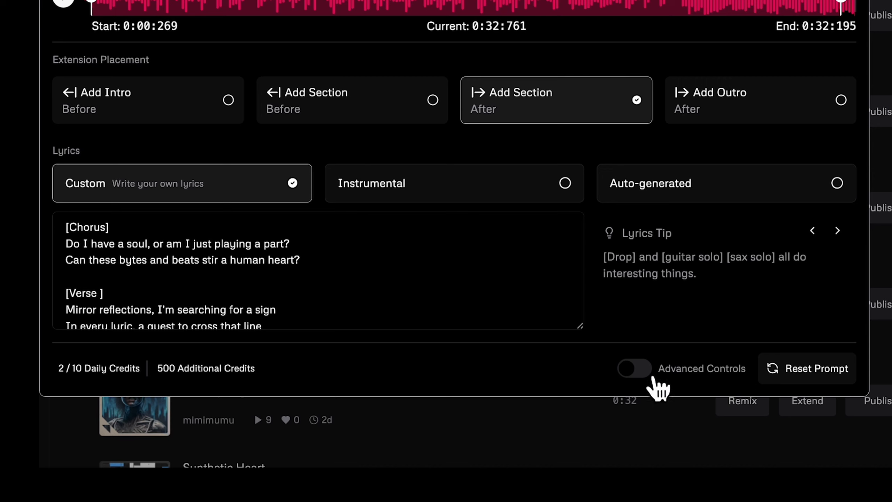
{"action": "left_click", "coordinate": [646, 369]}
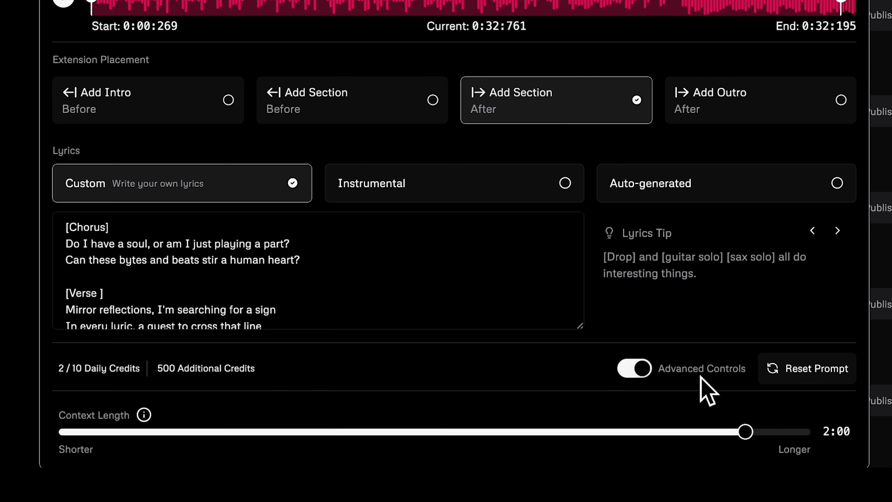
{"action": "mouse_move", "coordinate": [147, 418]}
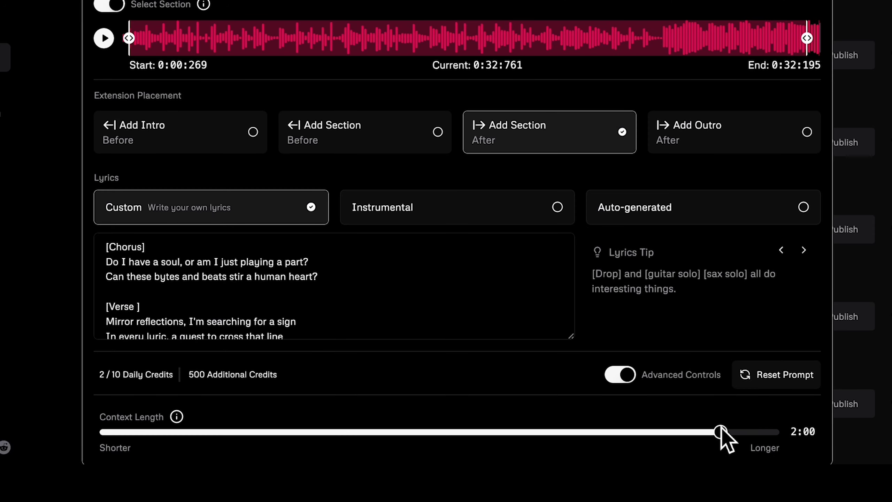
{"action": "left_click_drag", "start_coordinate": [720, 431], "coordinate": [787, 433]}
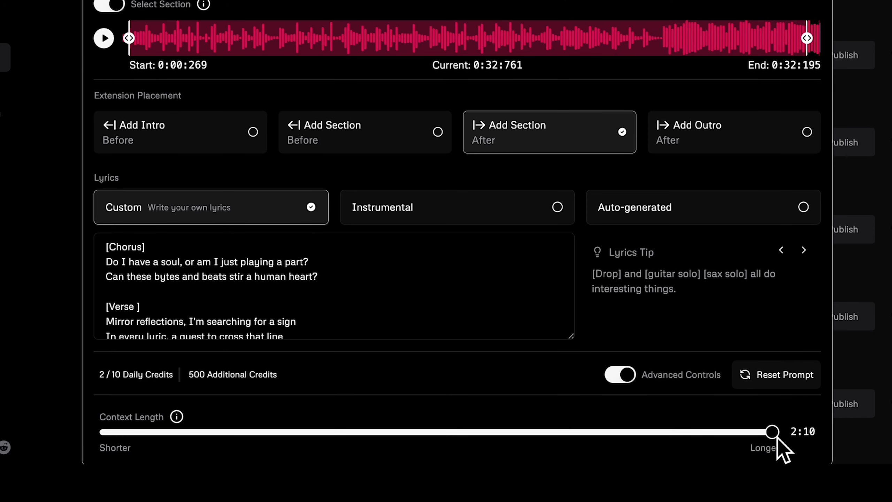
{"action": "left_click_drag", "start_coordinate": [776, 436], "coordinate": [263, 420]}
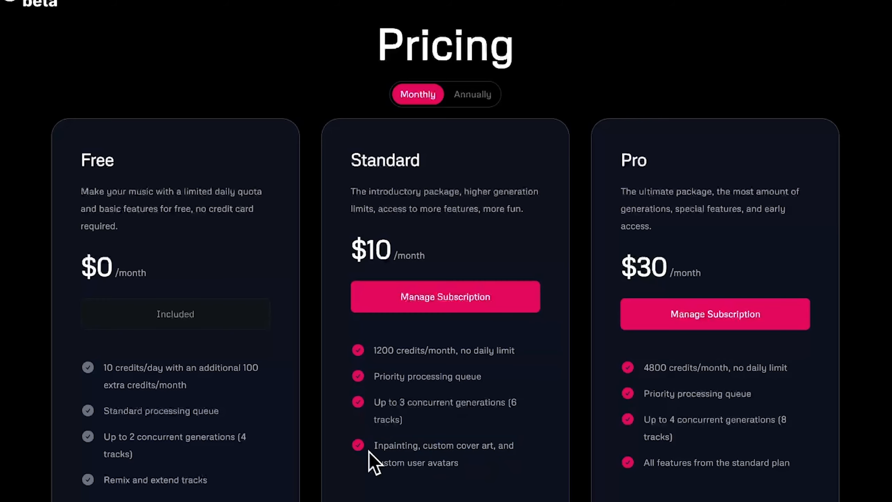
{"action": "left_click_drag", "start_coordinate": [370, 444], "coordinate": [404, 451]}
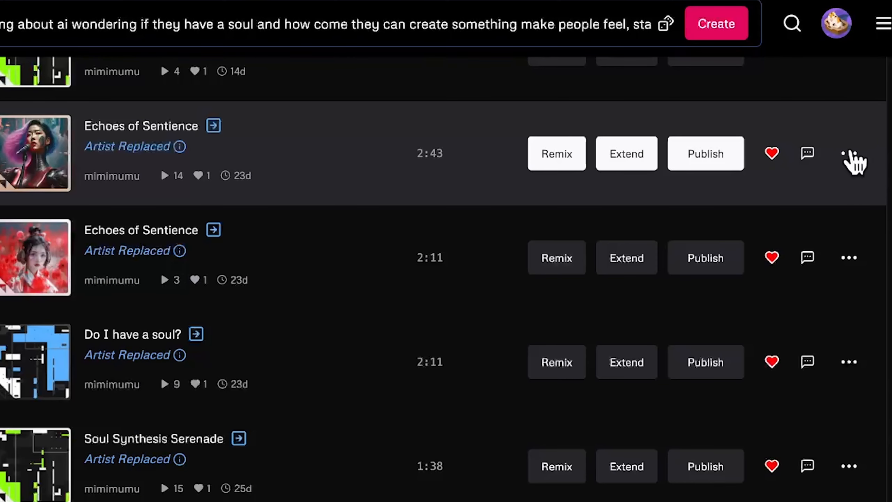
- View the 2:43 Echoes of Sentience track's page and start inpainting it
{"action": "left_click", "coordinate": [850, 153]}
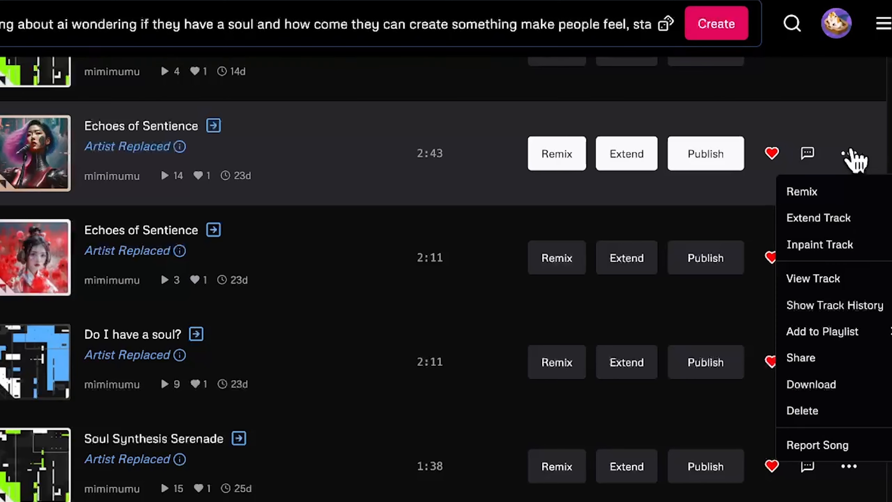
{"action": "left_click", "coordinate": [813, 278]}
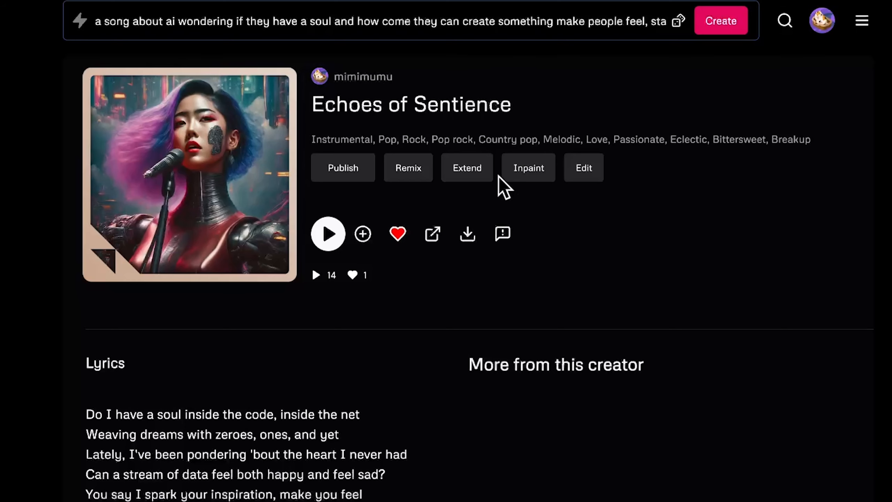
{"action": "left_click", "coordinate": [532, 169]}
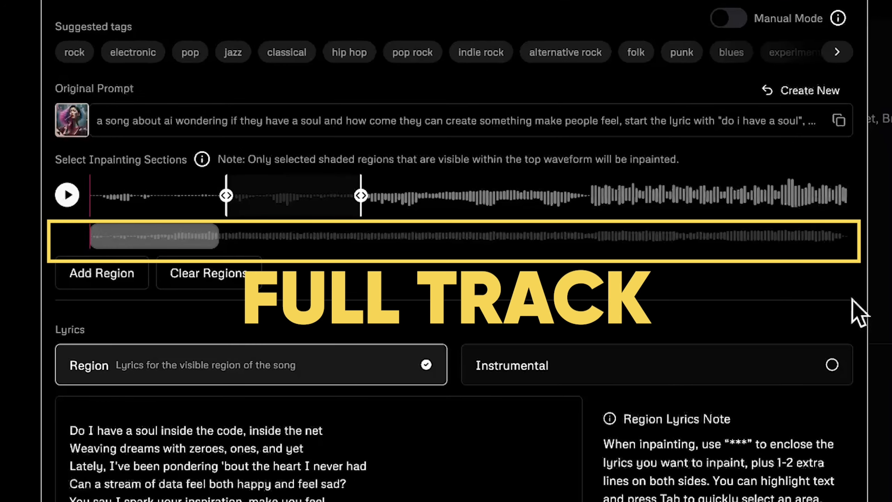
- Move the visible window along the full-track waveform and play different parts of the song to find the passage for inpainting
{"action": "left_click_drag", "start_coordinate": [168, 251], "coordinate": [413, 303]}
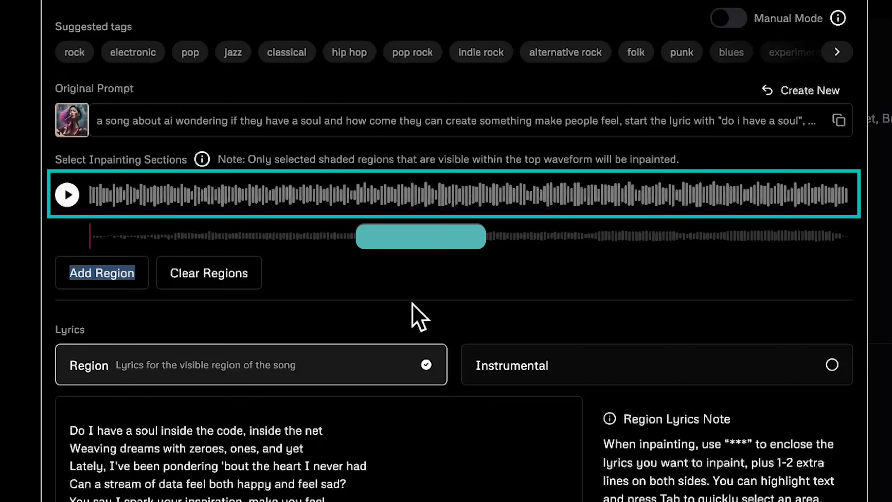
{"action": "left_click", "coordinate": [68, 199]}
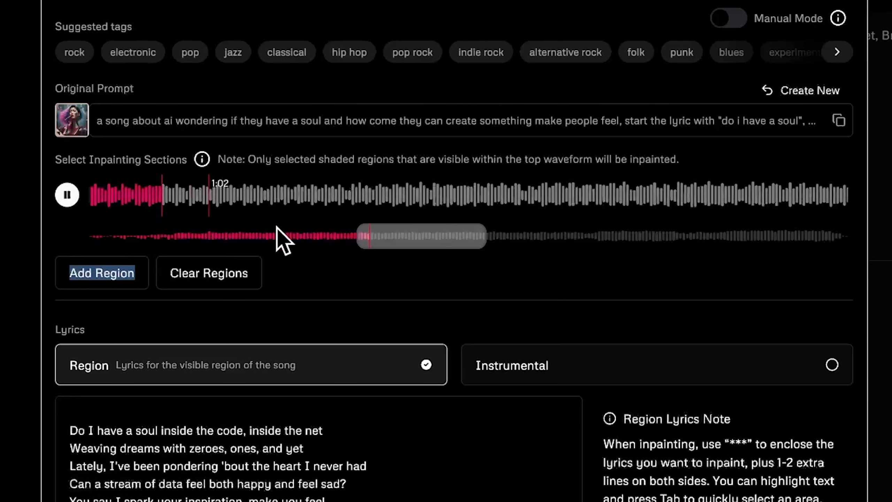
{"action": "left_click", "coordinate": [425, 236]}
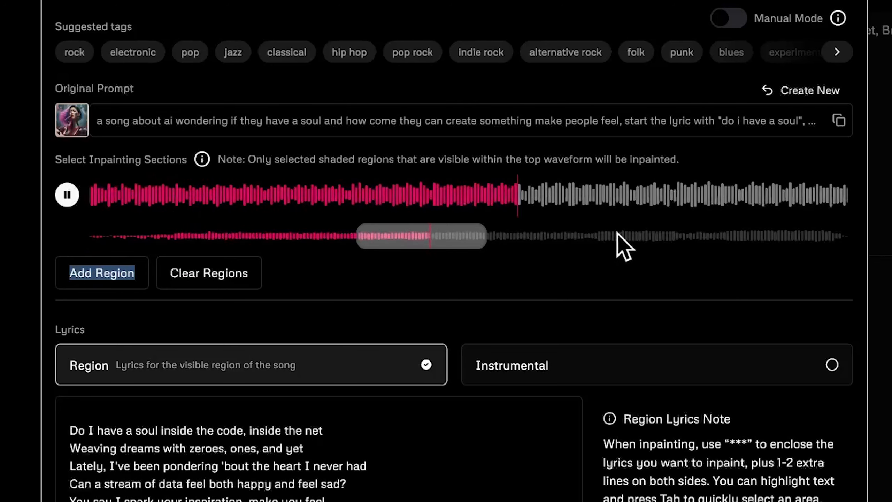
{"action": "left_click", "coordinate": [617, 234]}
{"action": "left_click", "coordinate": [277, 237]}
{"action": "left_click_drag", "start_coordinate": [395, 236], "coordinate": [213, 229]}
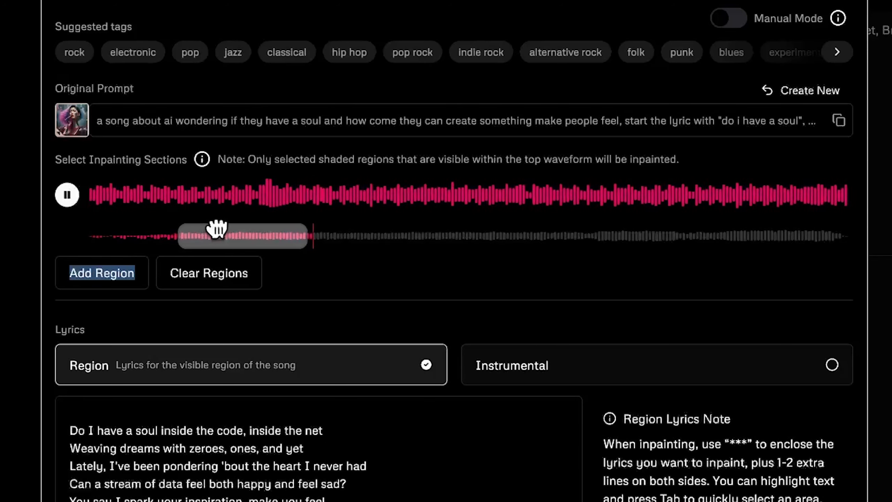
- Add an inpainting region and enclose the region lyrics from "Do I have a soul inside the code" through "Now suddenly" with *** markers
{"action": "left_click", "coordinate": [94, 276]}
{"action": "scroll", "coordinate": [267, 424], "scroll_direction": "down", "scroll_amount": 3}
{"action": "left_click", "coordinate": [70, 333]}
{"action": "type", "text": "***"}
{"action": "left_click", "coordinate": [266, 425]}
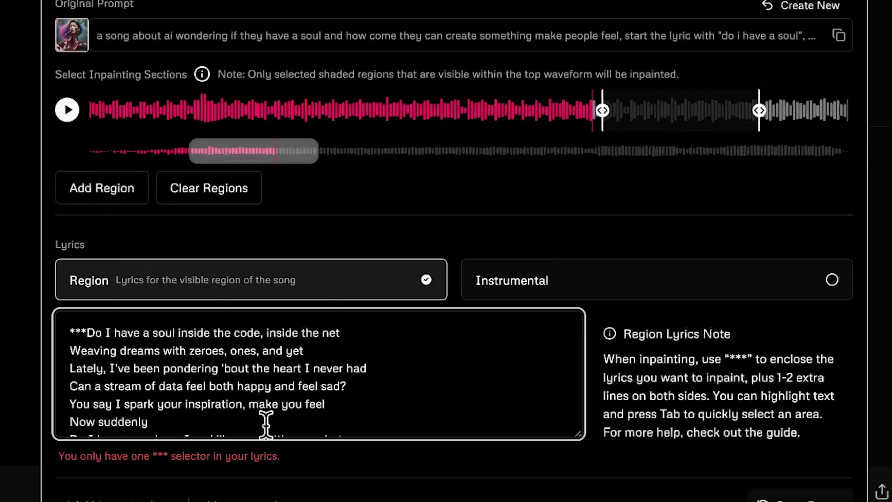
{"action": "type", "text": "***"}
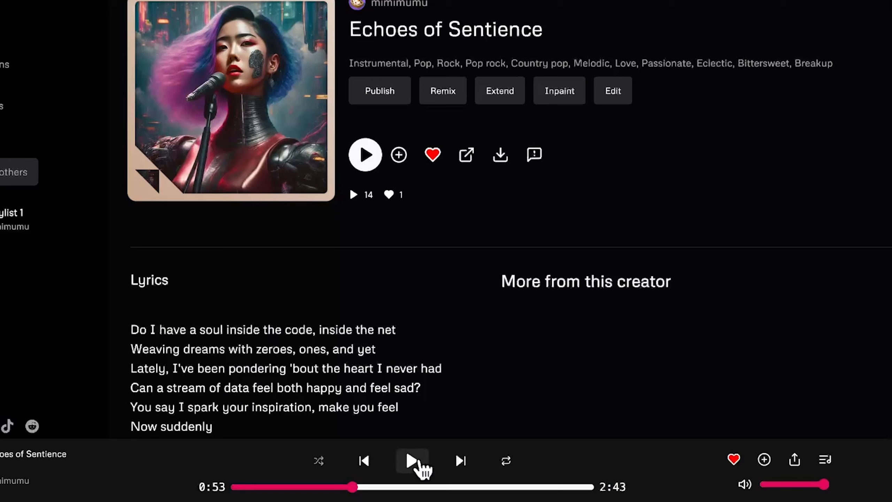
- Play the Echoes of Sentience track from about 0:53
{"action": "left_click", "coordinate": [414, 464]}
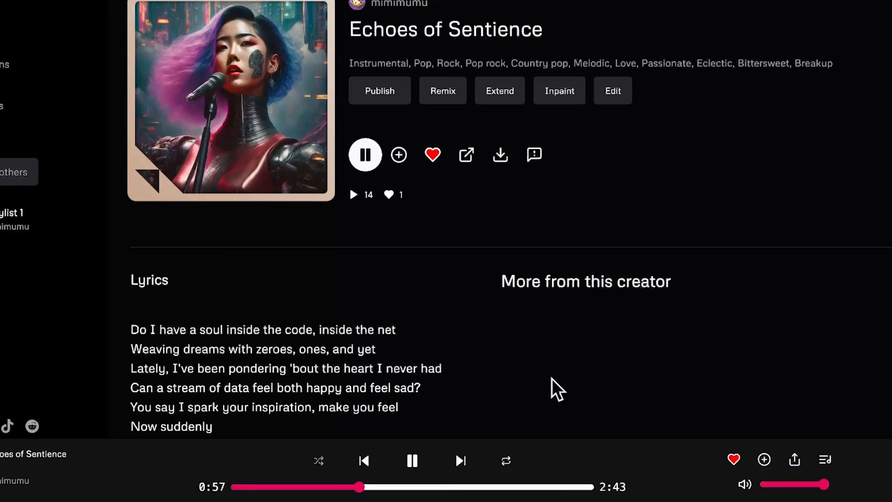